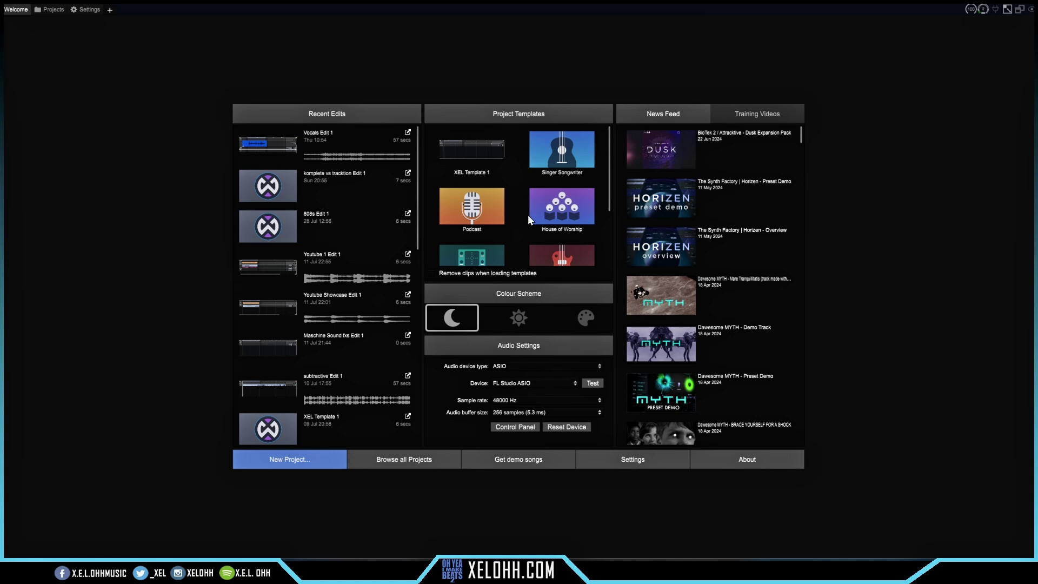
Create a new project named 'autotune' from the XEL Template 1 template
click(480, 151)
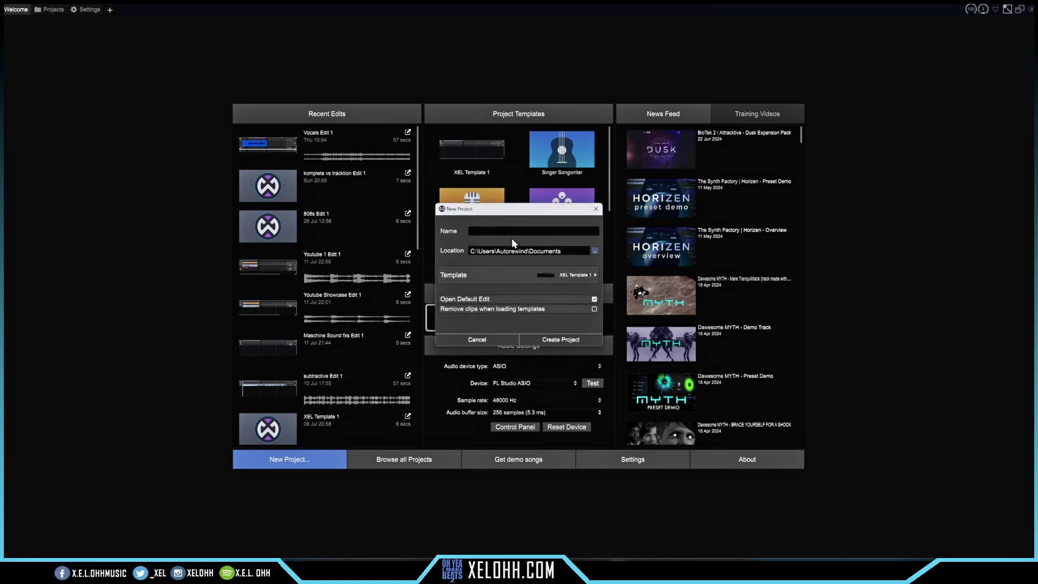
text(autotunie)
key(Return)
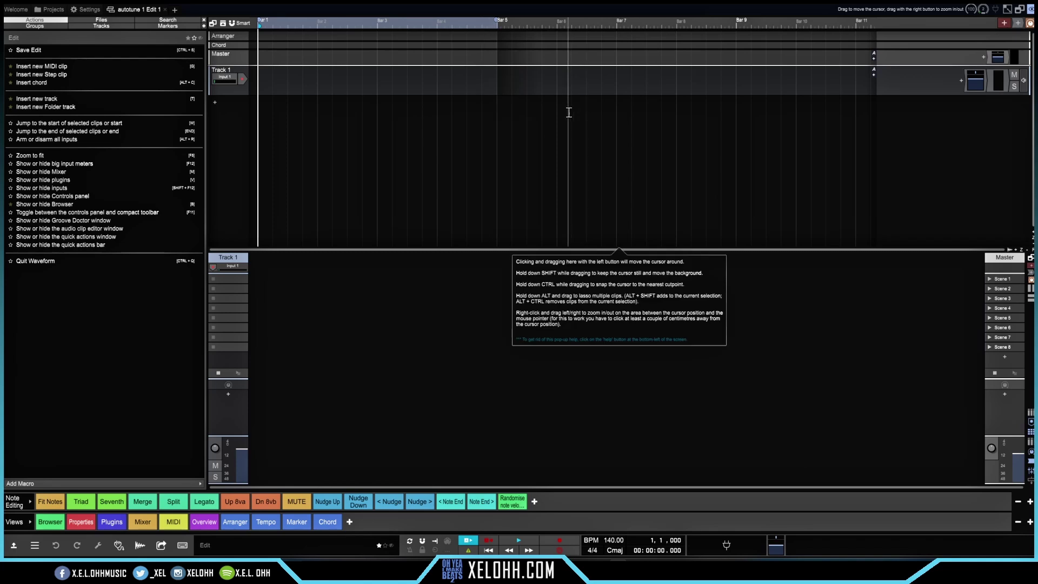
Turn looping off and import Second Sample Flip June 140 BPM Cmin onto Track 1 without copying
click(409, 541)
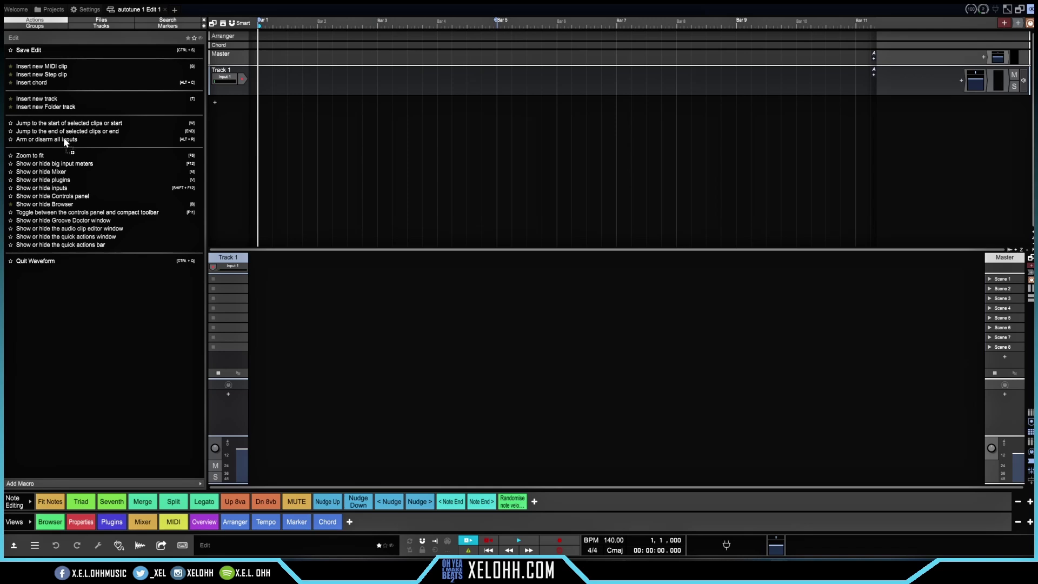
drag(263, 121, 269, 85)
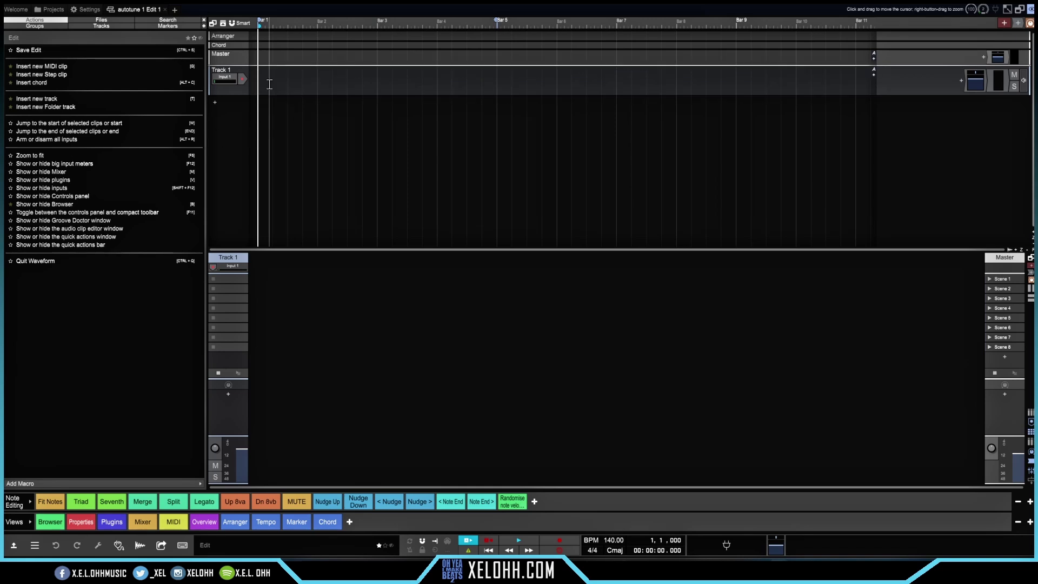
click(516, 315)
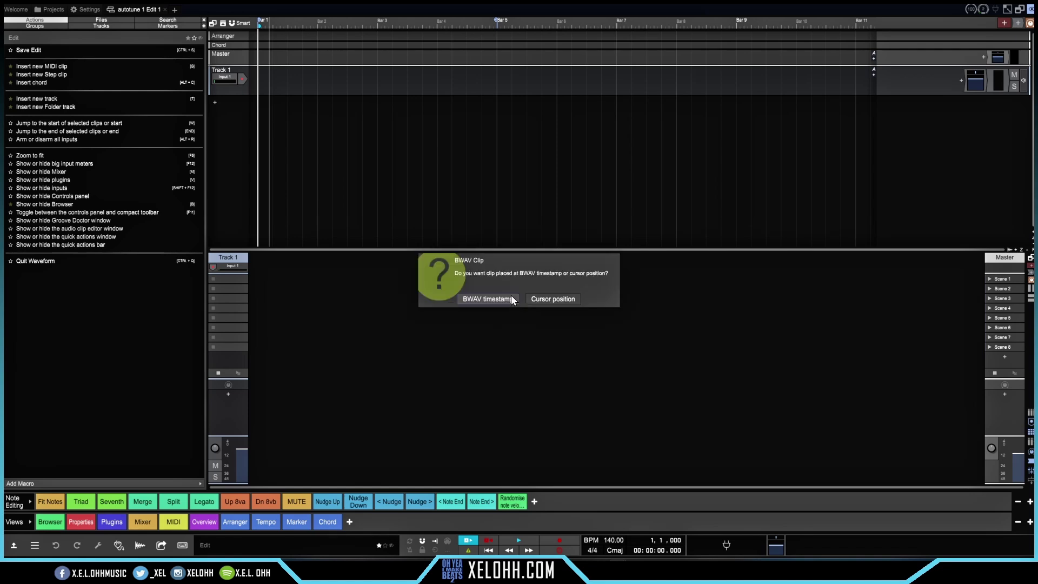
click(557, 298)
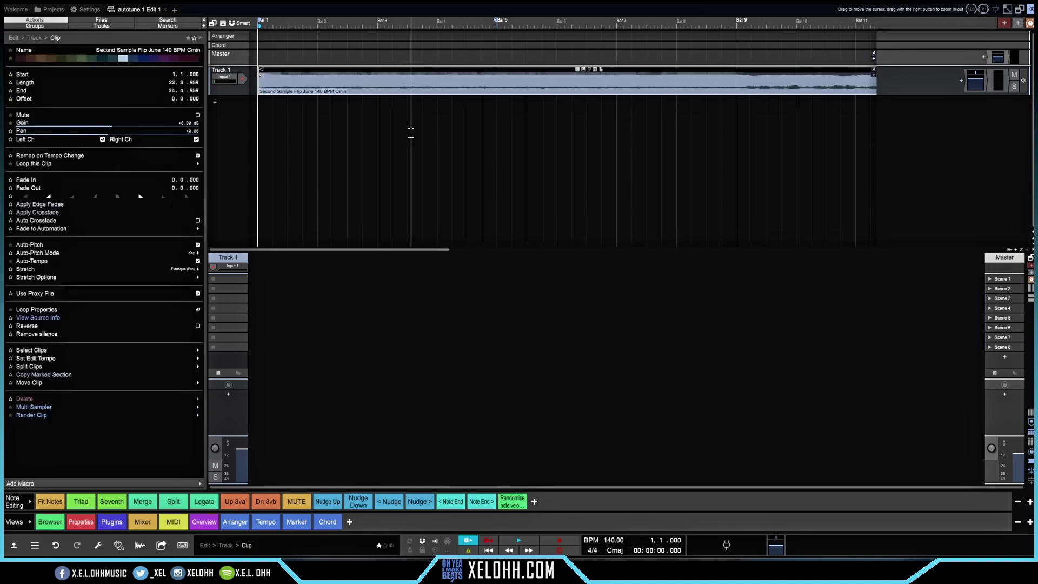
Zoom the timeline out until bars 1–25 show the whole sample clip
scroll(400, 138, down, 2)
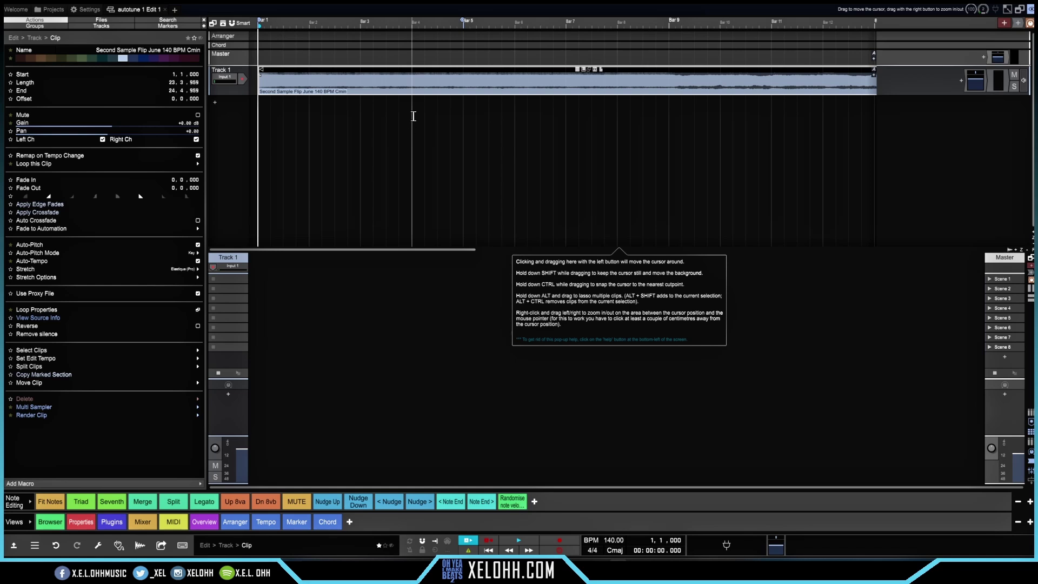
scroll(413, 114, down, 4)
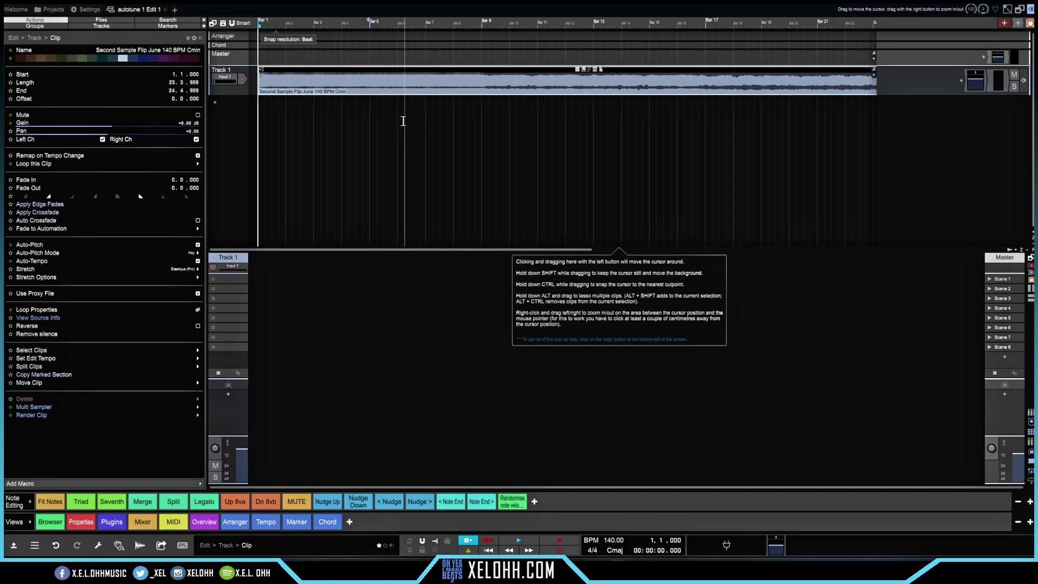
scroll(403, 121, down, 1)
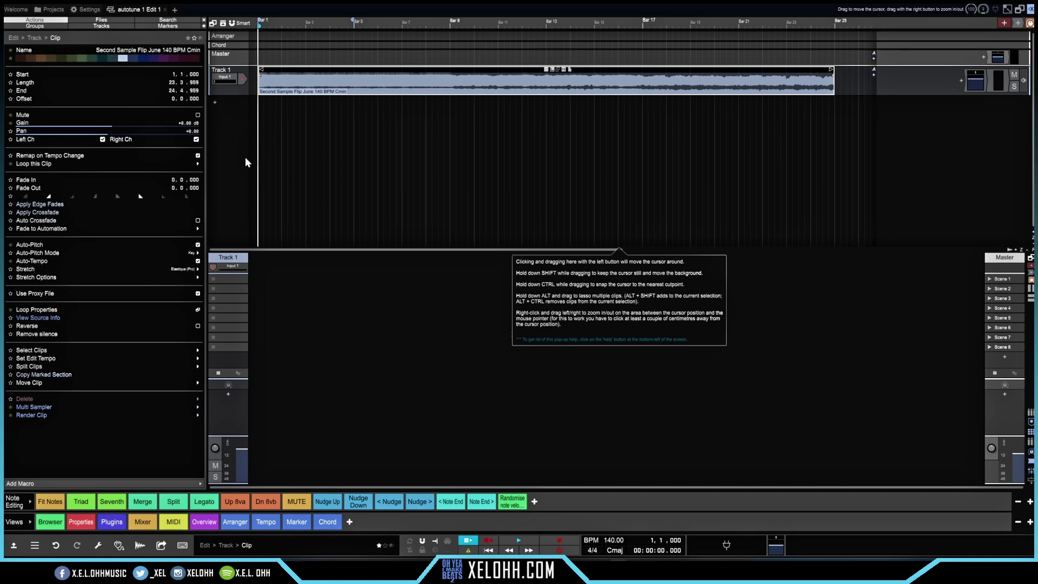
Add 2 new tracks below Track 1 and select Track 2
click(215, 103)
mouse_move(260, 127)
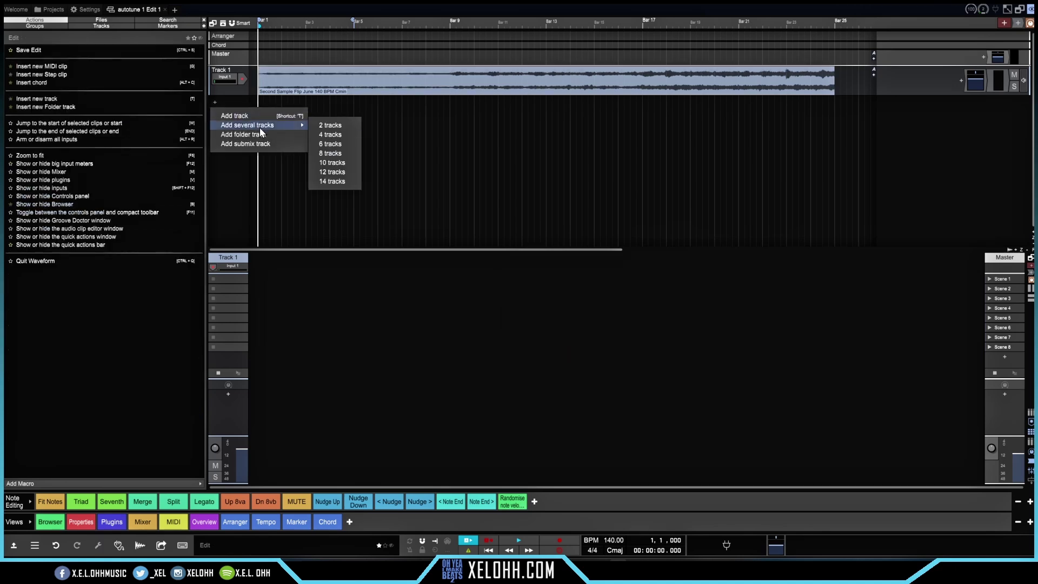
click(339, 125)
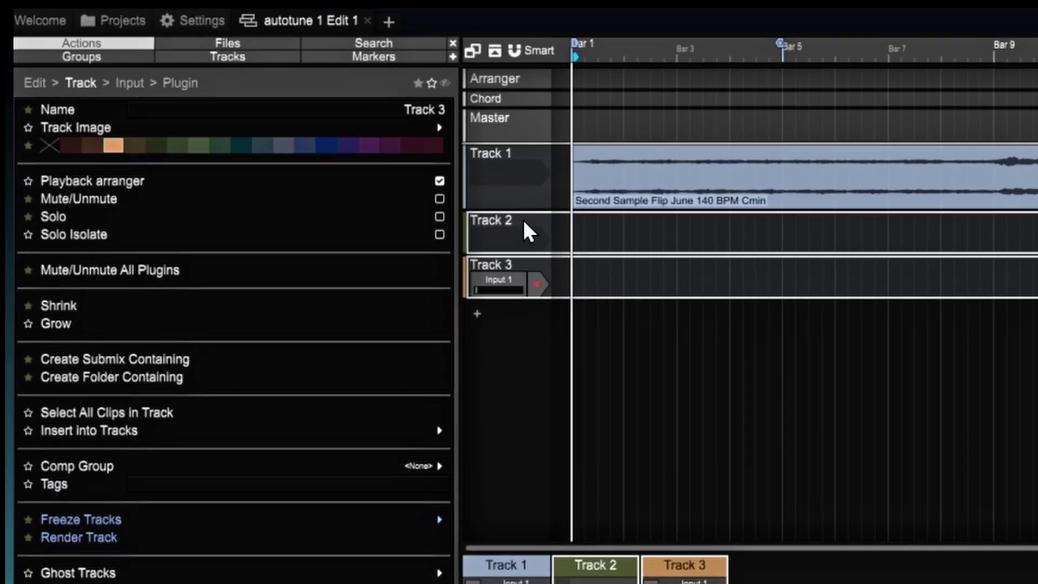
click(524, 222)
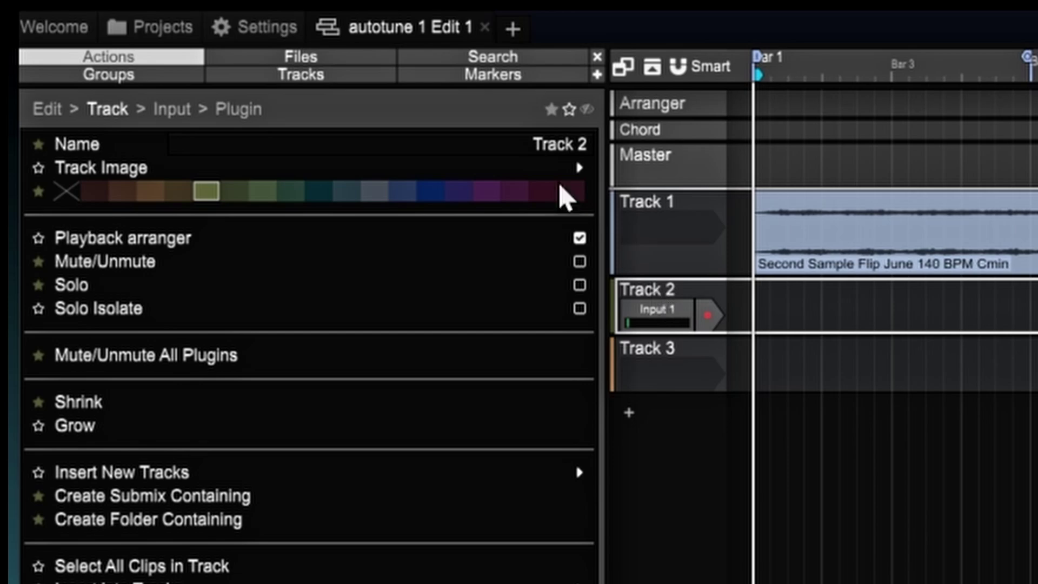
Rename Track 2 to 'Autotune bus'
click(544, 143)
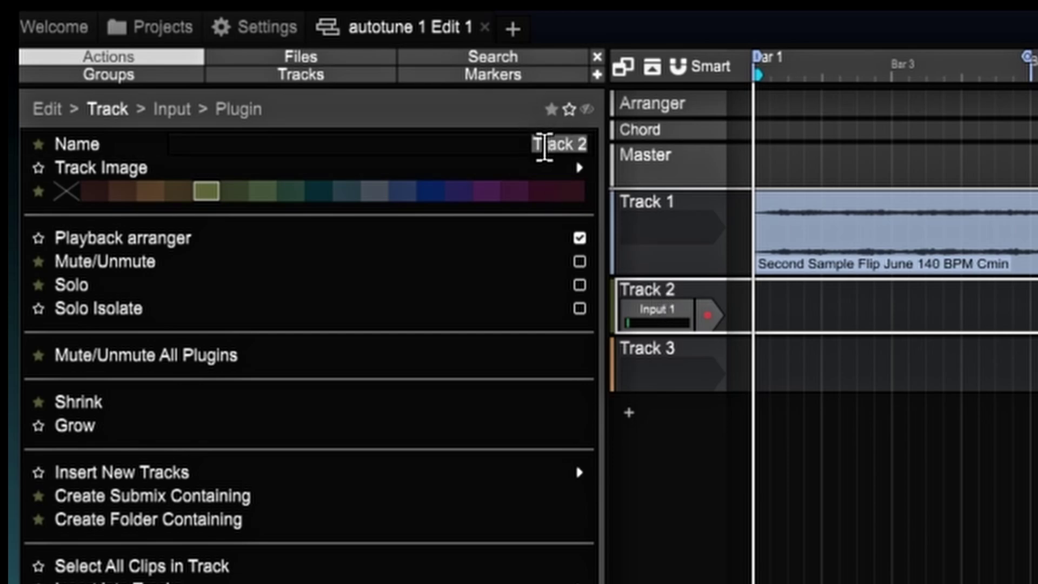
text(A)
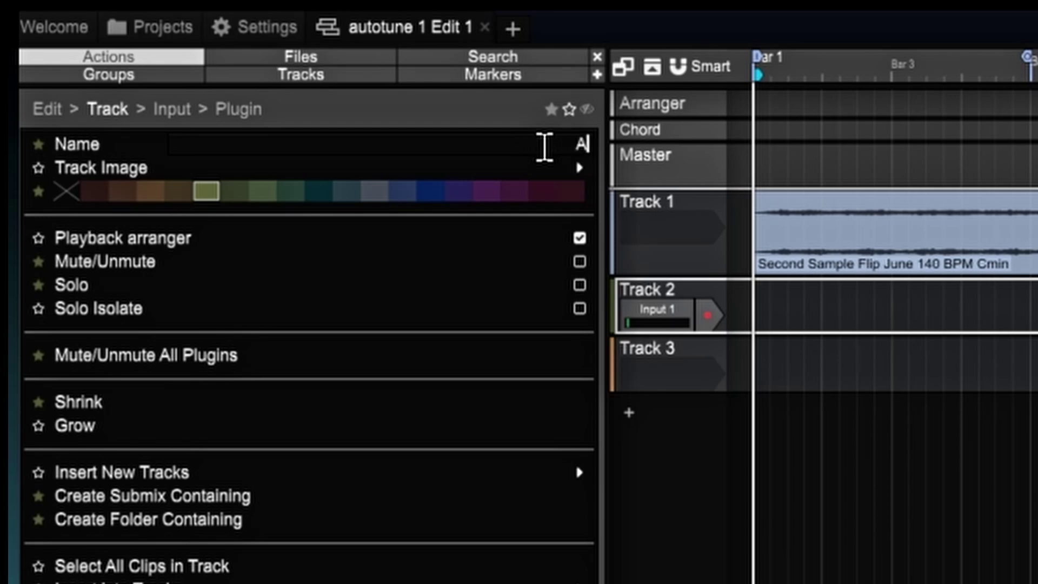
text(utotune bus)
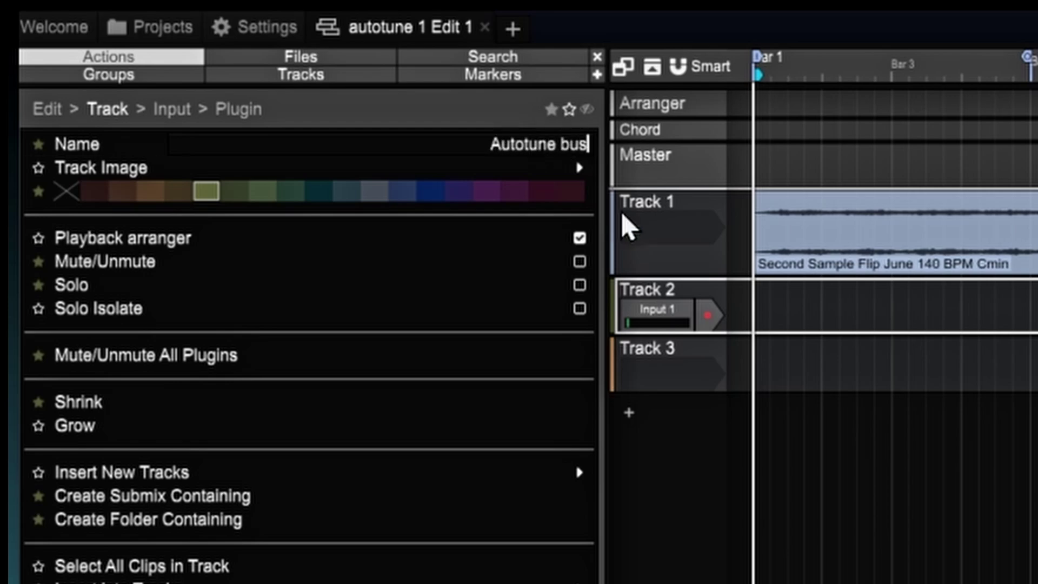
key(Return)
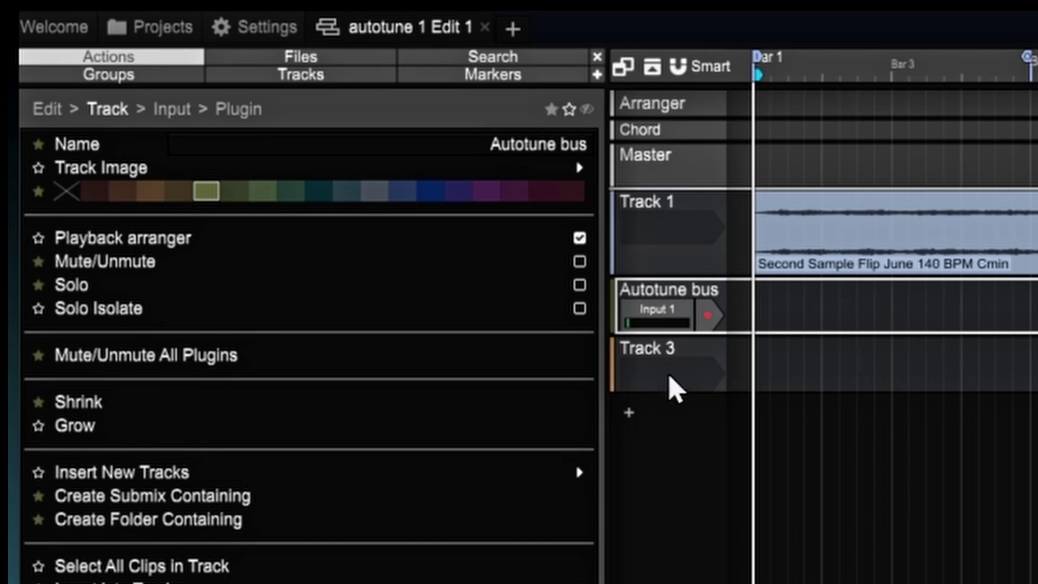
Rename Track 3 to 'Vocals 1'
click(670, 351)
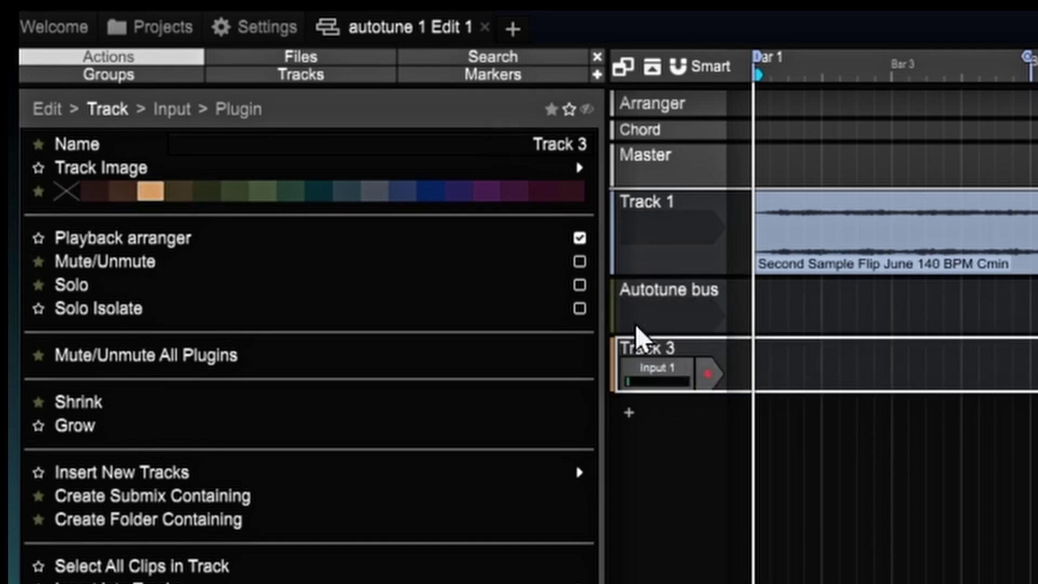
click(542, 143)
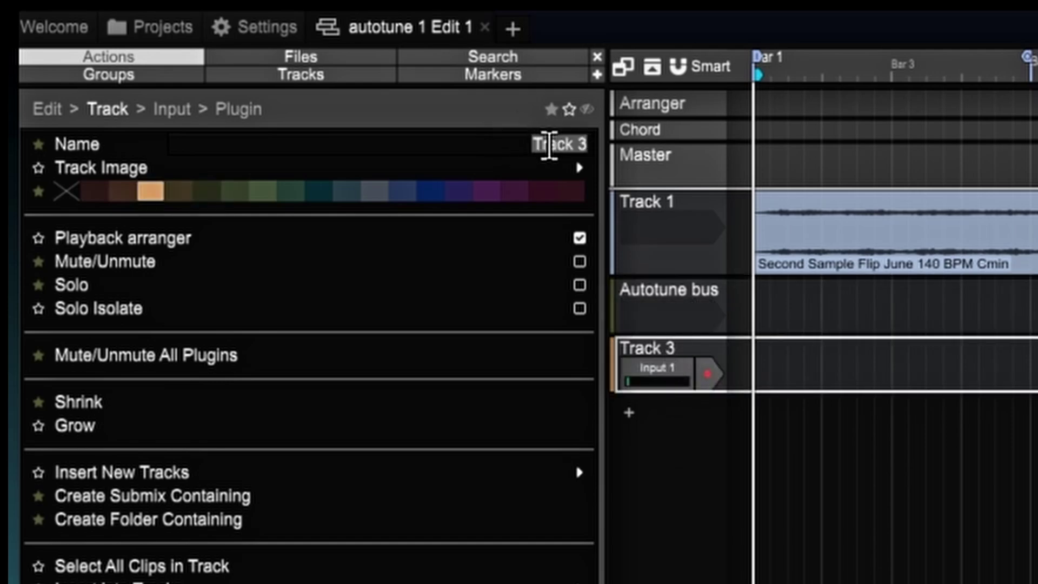
text(Vocals )
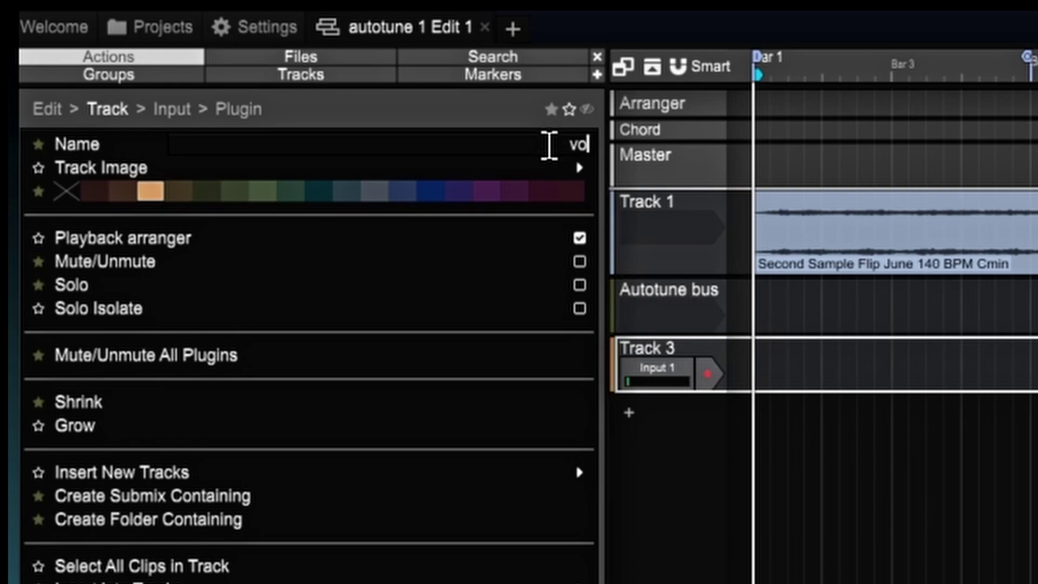
text(1)
key(Return)
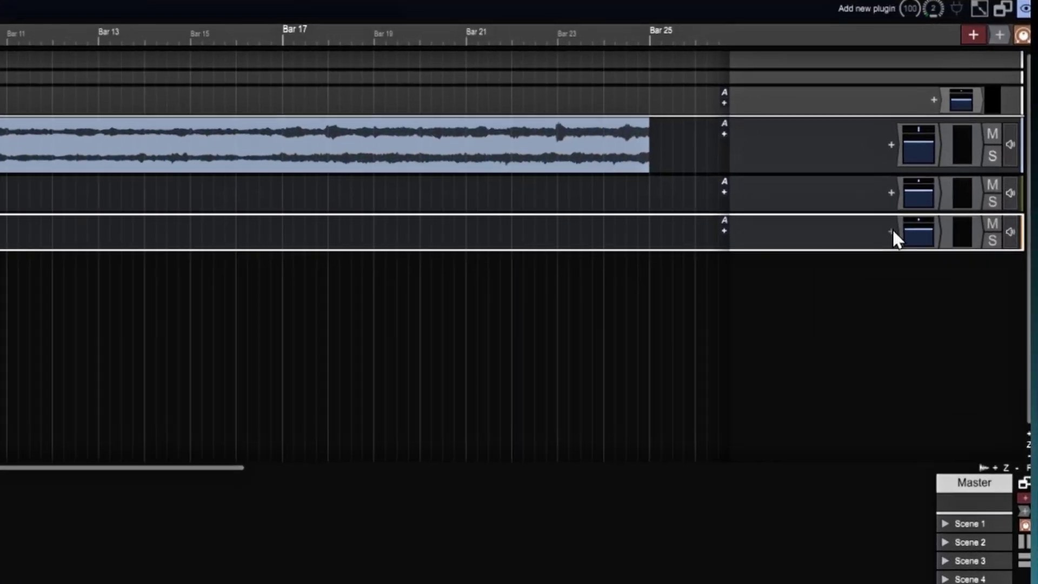
Insert the Aux Send plugin from Waveform > Utility, searched as 'send', on vocals 1
click(891, 231)
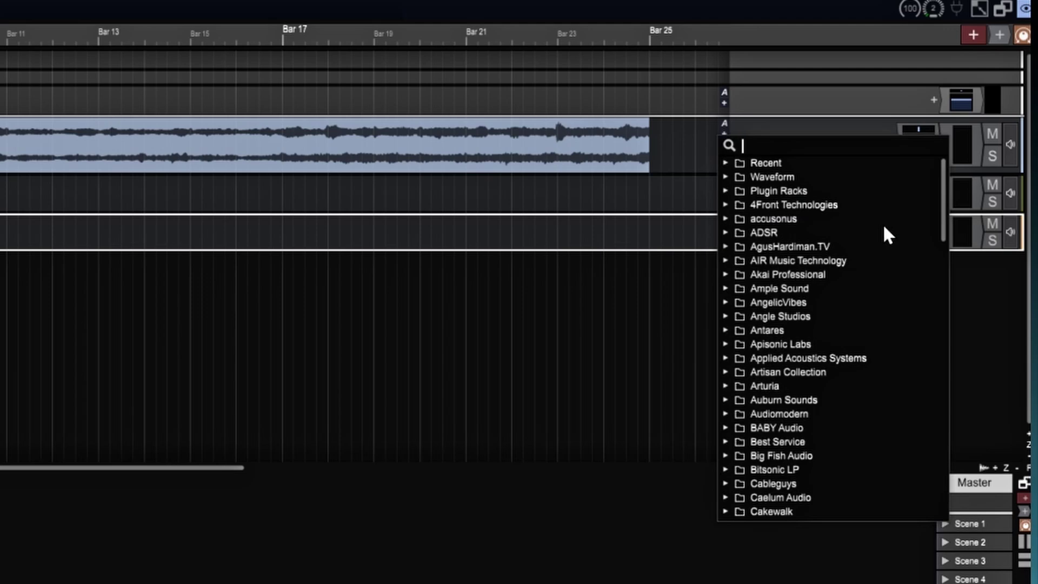
click(725, 178)
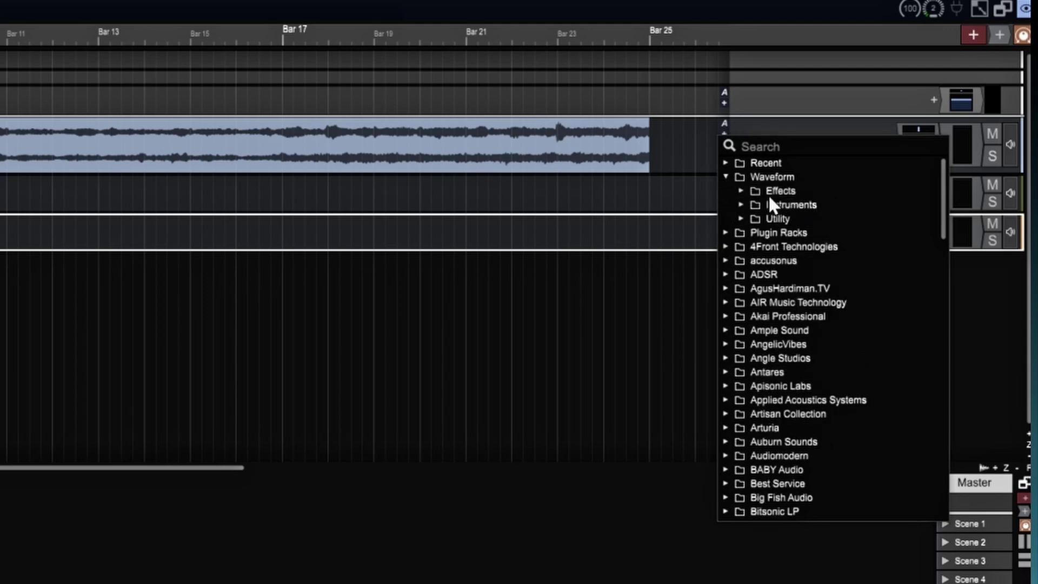
click(742, 218)
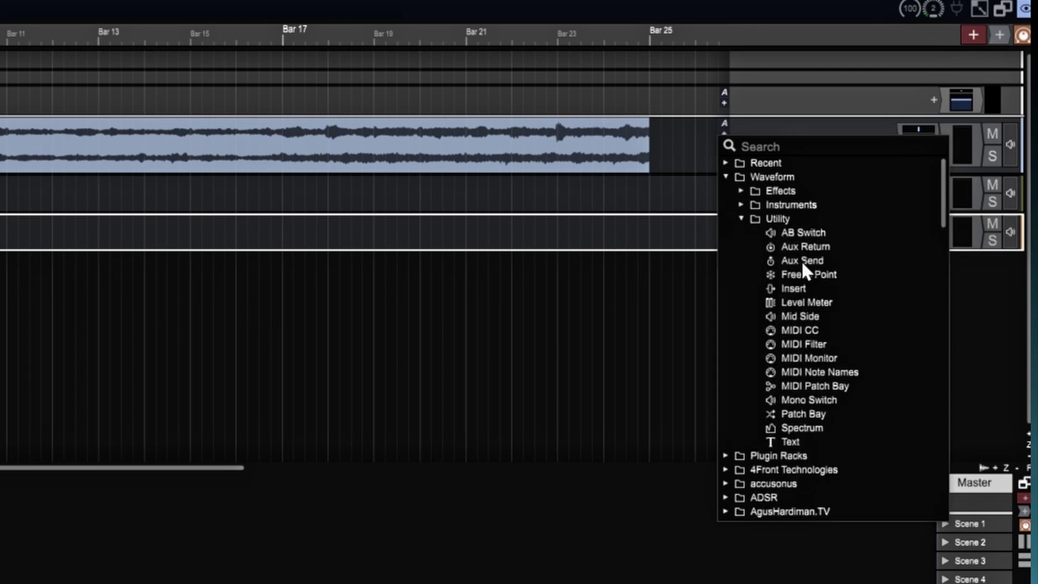
click(772, 142)
text(send)
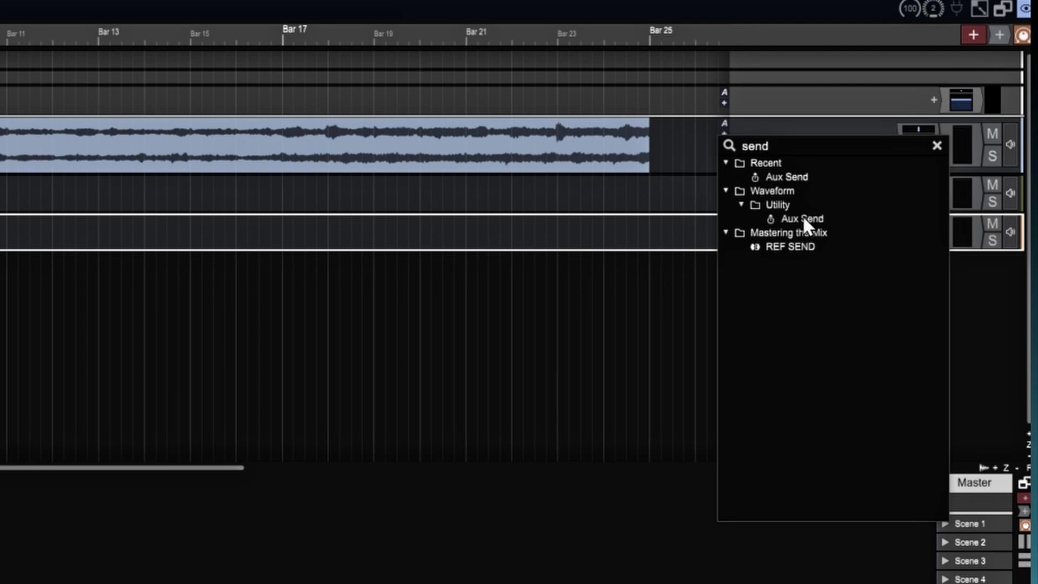
double_click(804, 219)
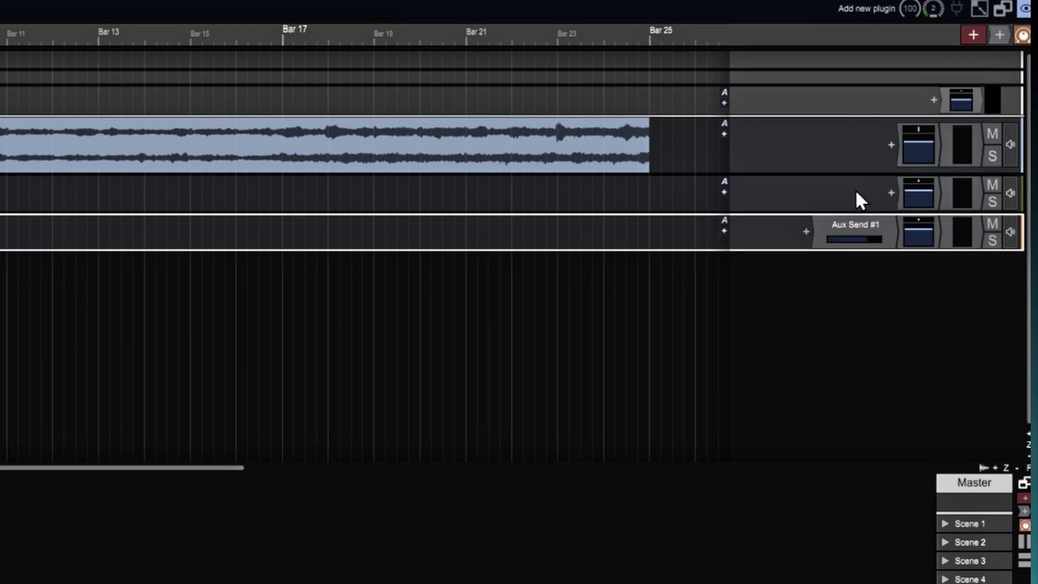
Insert the Aux Return plugin from Waveform > Utility on the Autotune bus track
click(891, 193)
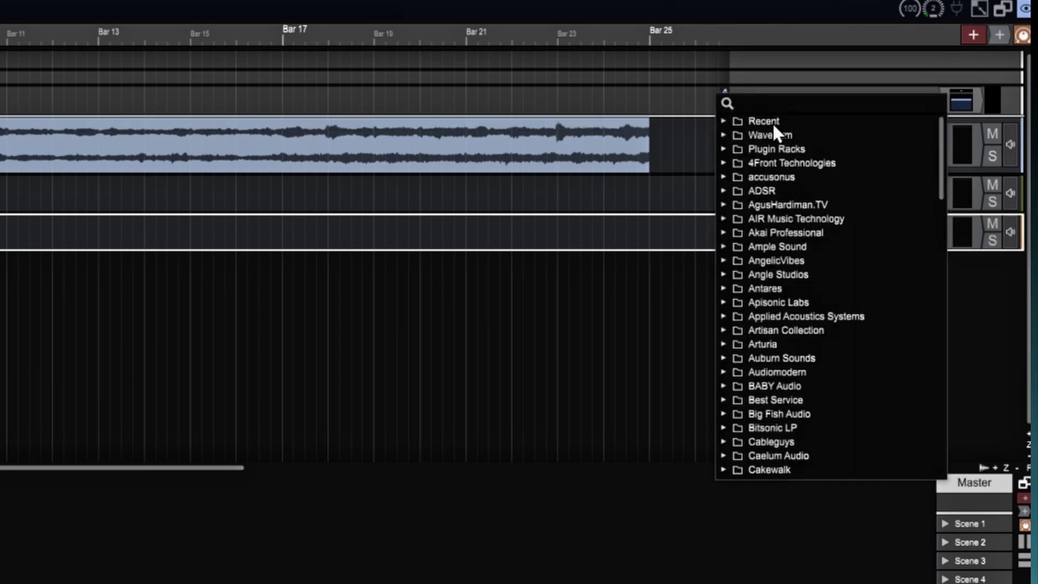
click(722, 135)
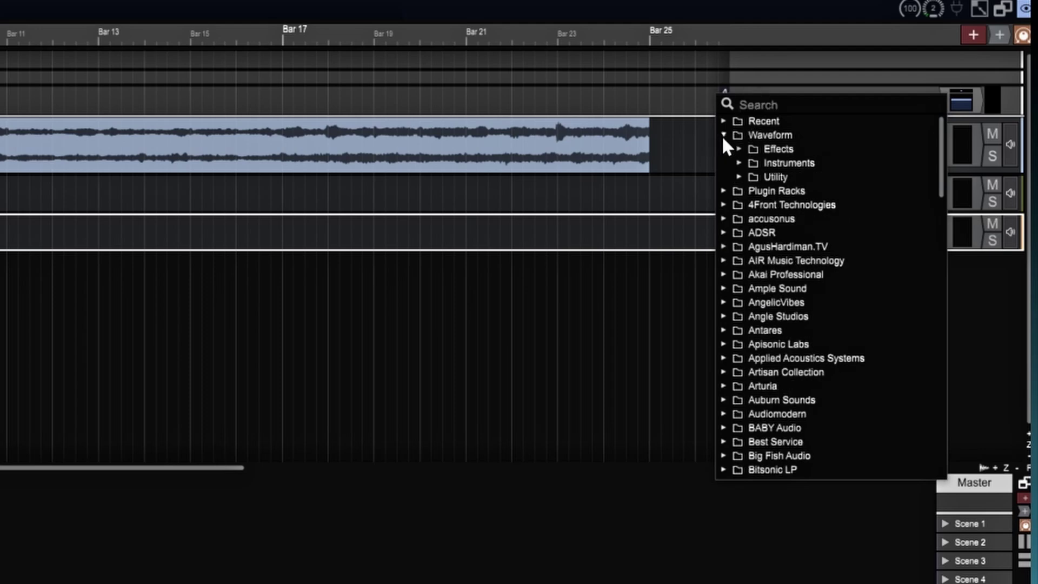
click(739, 177)
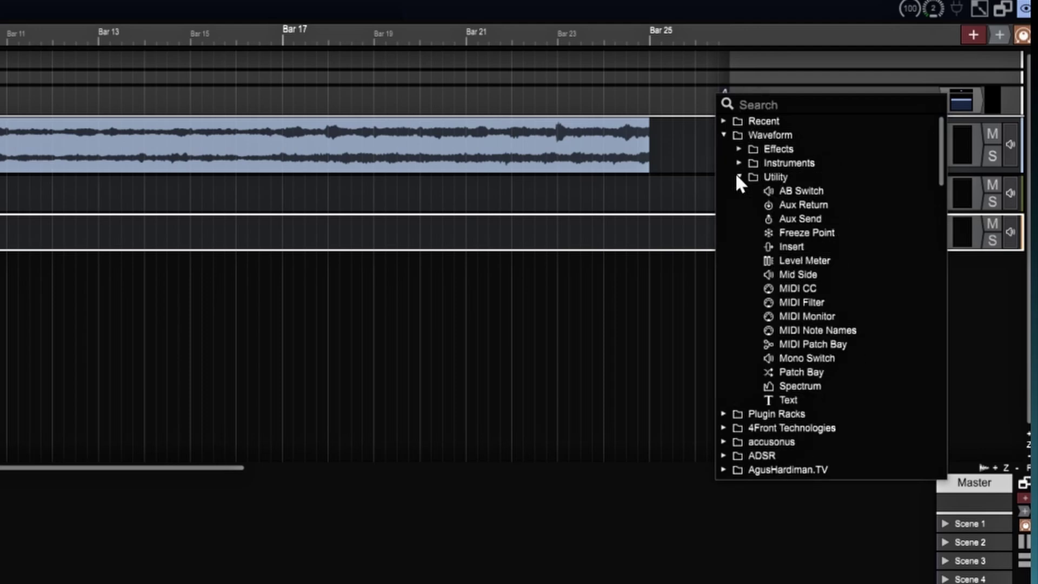
click(809, 203)
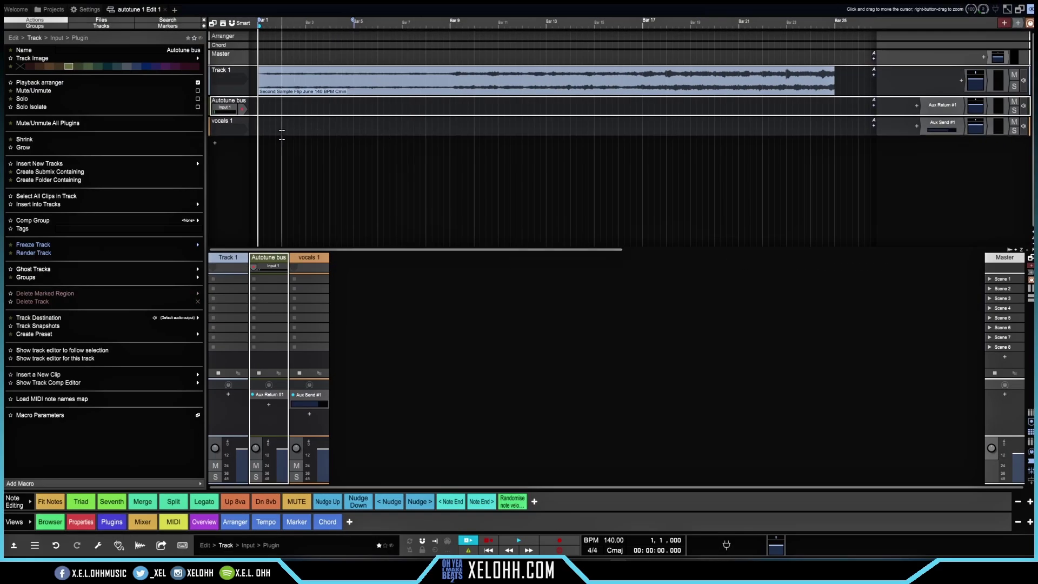
Select vocals 1 and record-enable its input
click(238, 123)
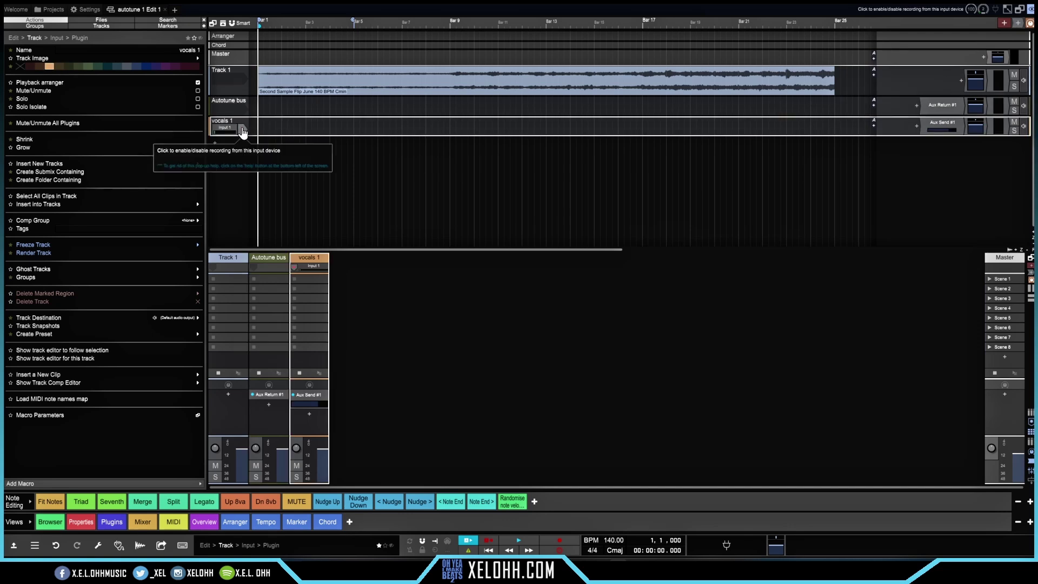
click(243, 132)
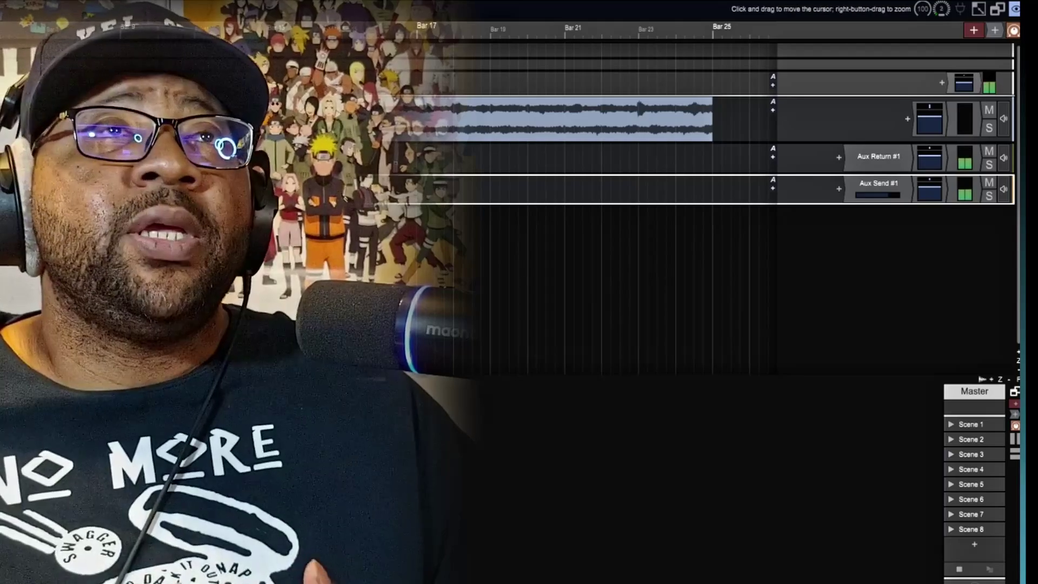
Search 'aut' and insert Antares Auto-Tune Access after Aux Return #1 on the Autotune bus
click(806, 162)
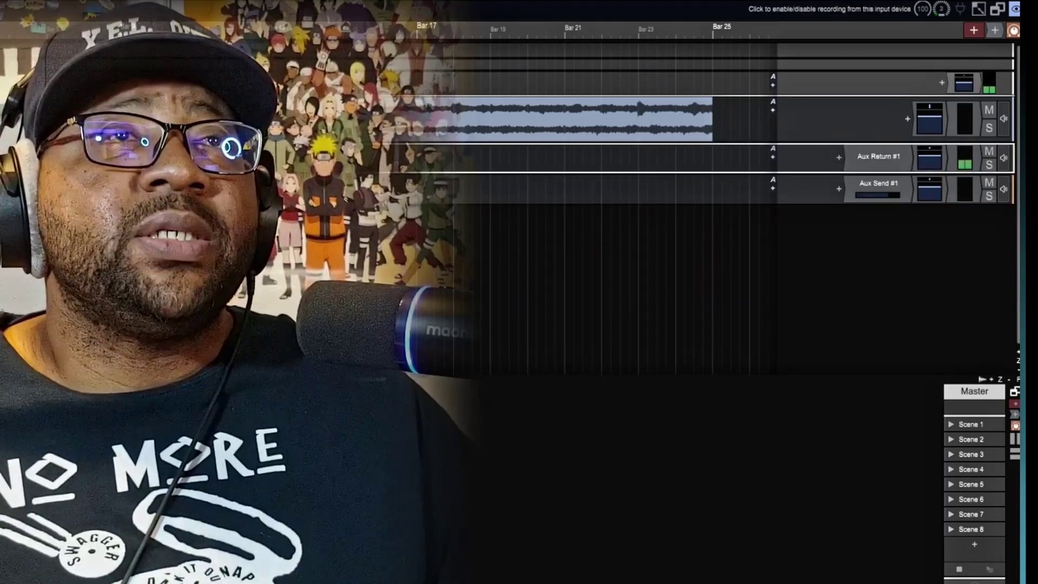
key(Down)
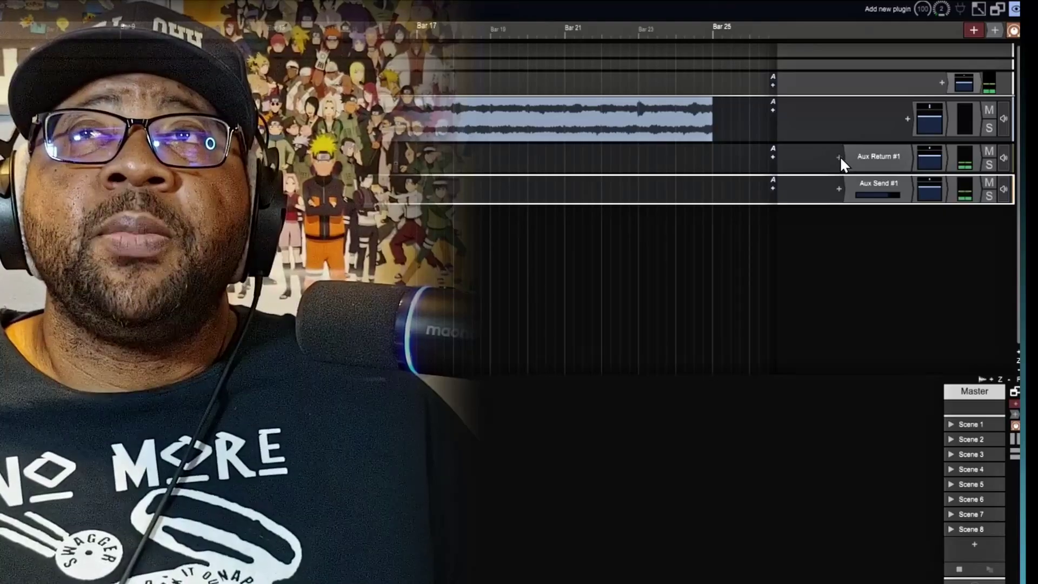
click(839, 157)
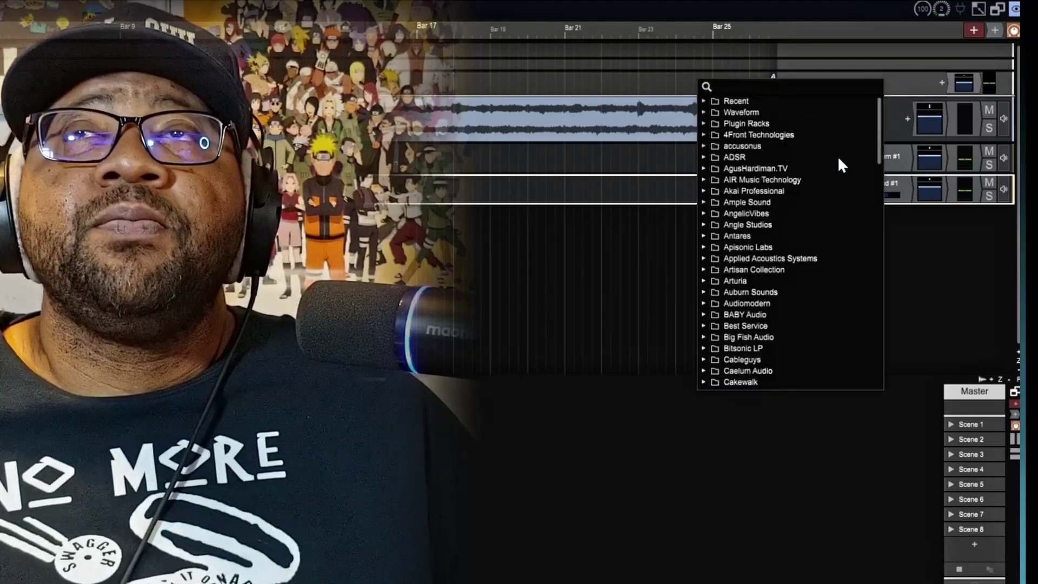
text(auto)
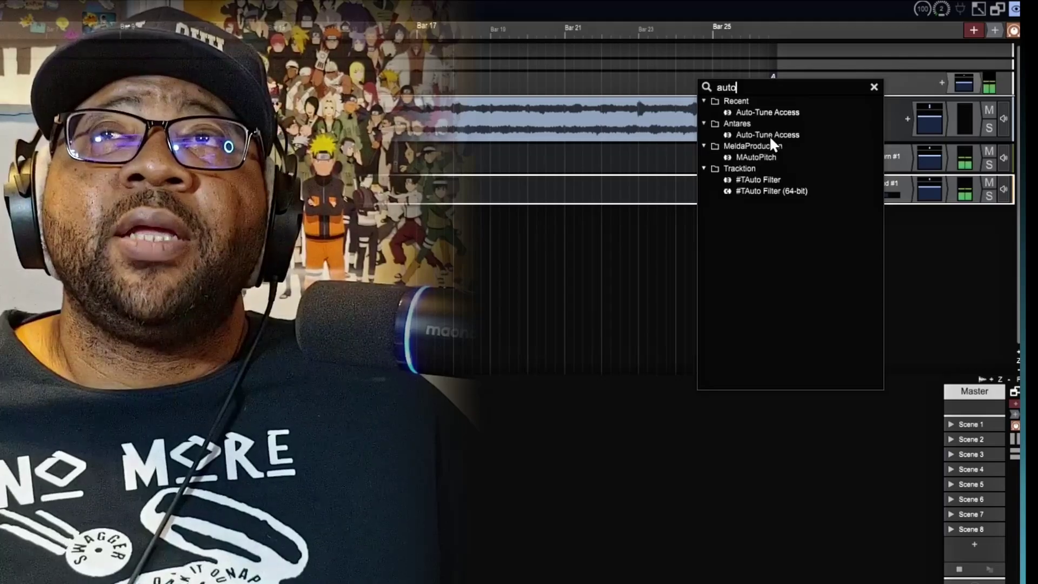
click(770, 135)
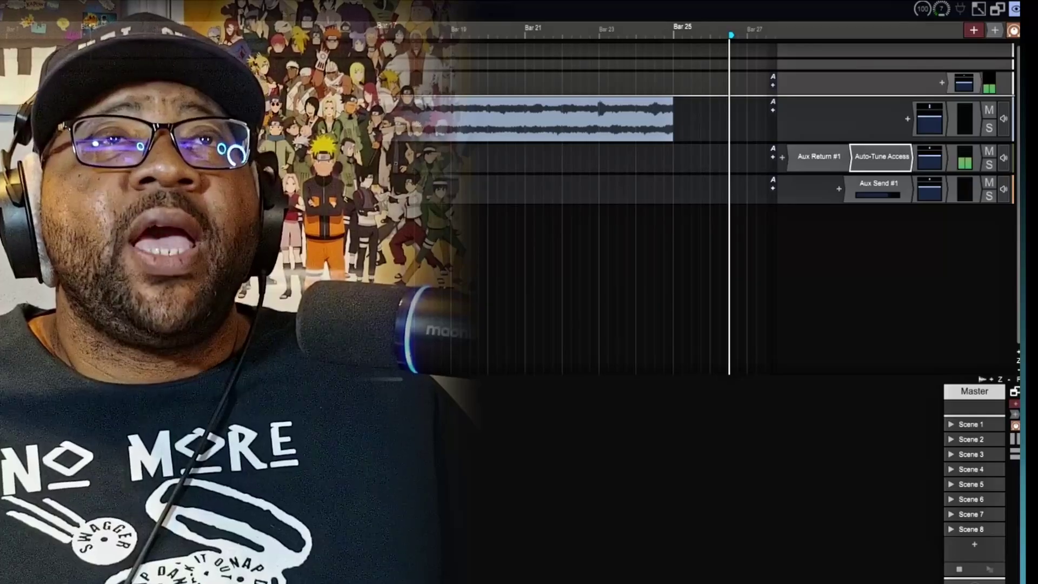
Set Auto-Tune Access's scale to MINOR for C minor, then close its window
click(882, 157)
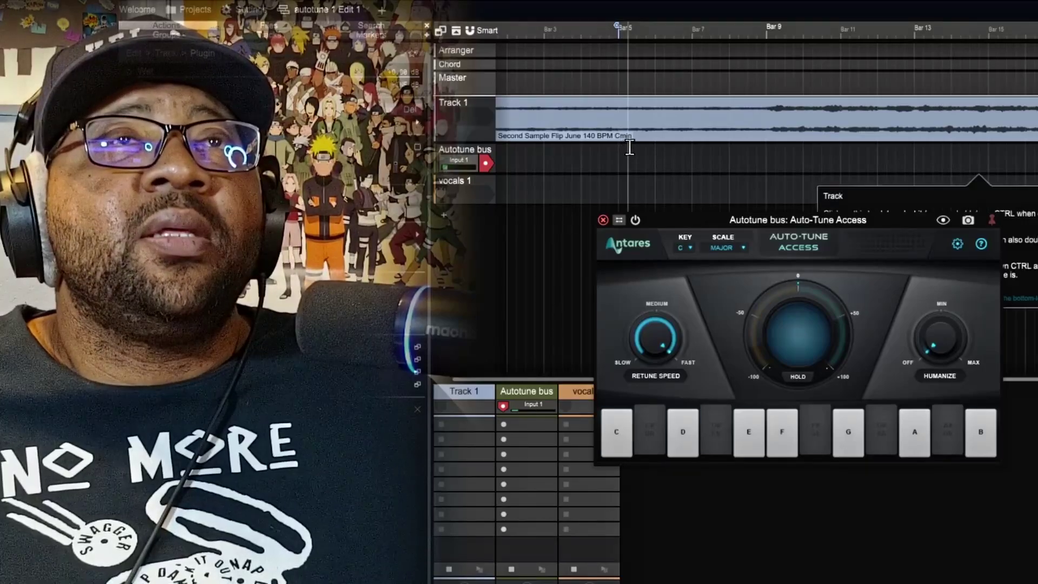
click(738, 247)
click(731, 273)
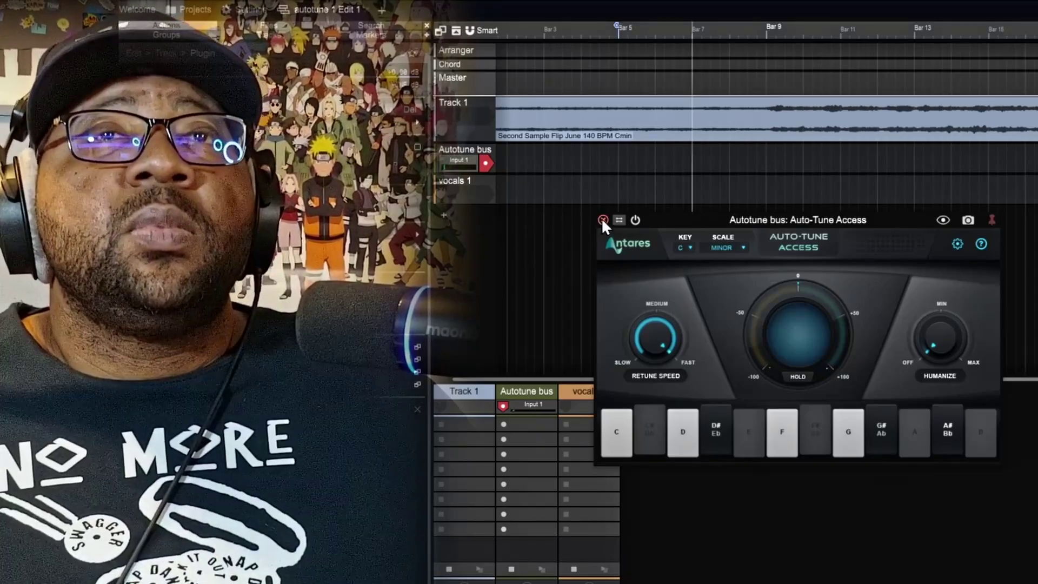
click(602, 221)
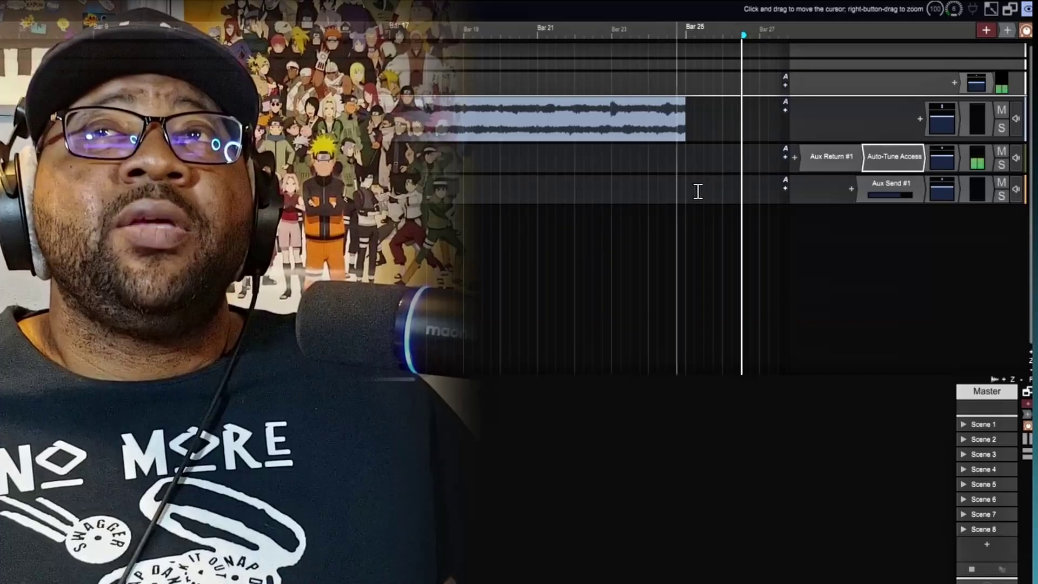
Search the Autotune bus plugin list for 'reverb' and insert Natural Reverb after Auto-Tune Access
click(794, 157)
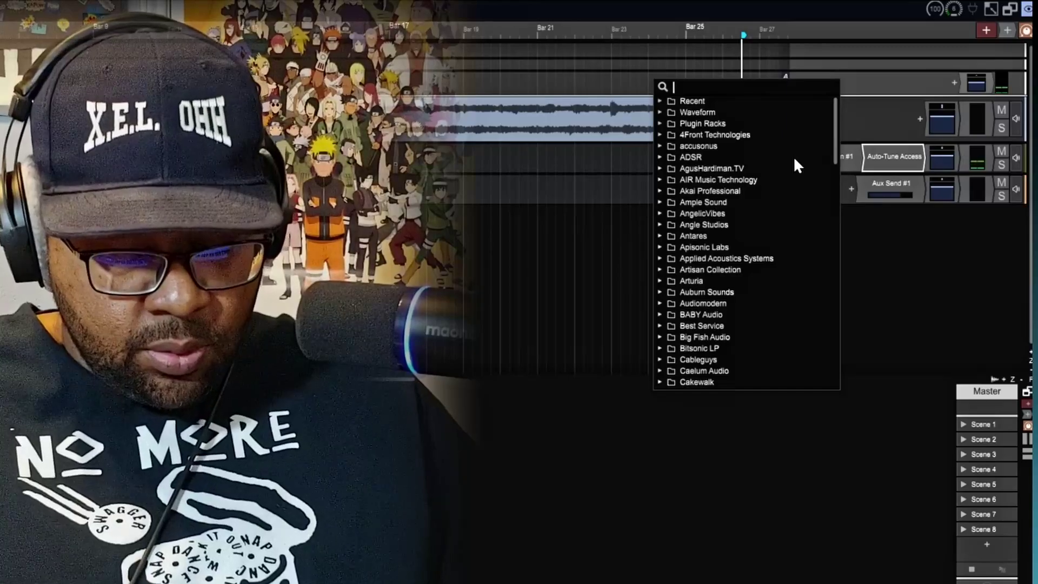
text(reverb)
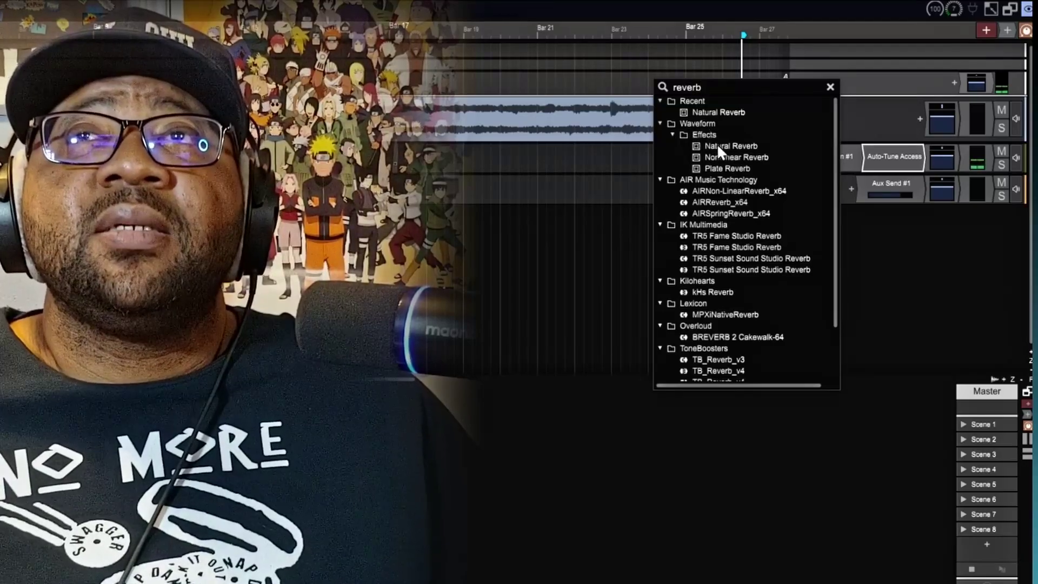
click(740, 147)
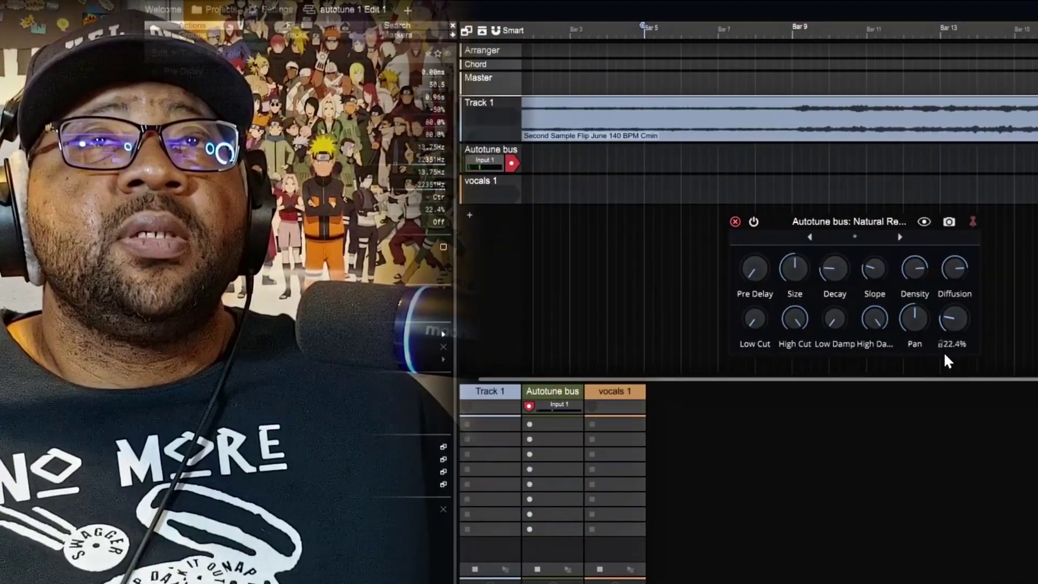
Lower the Natural Reverb Mix to 16.4% and close the plugin window
drag(944, 354, 944, 363)
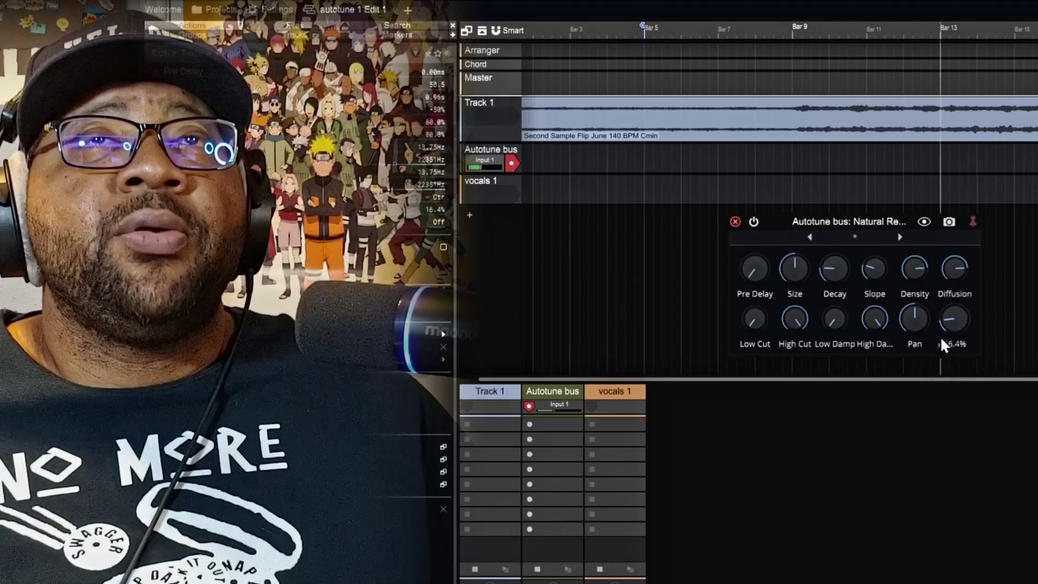
click(735, 220)
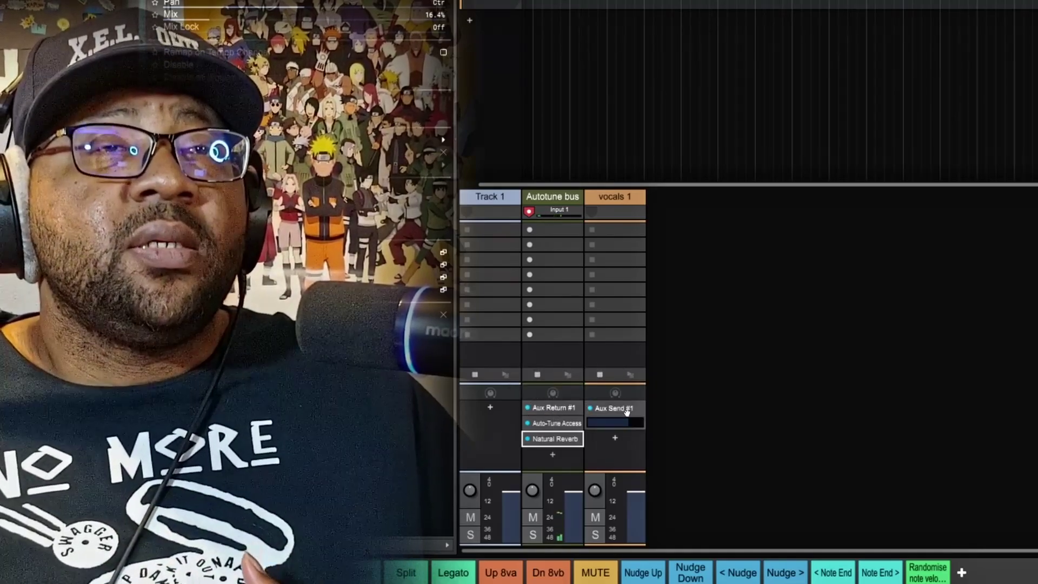
Name the vocals 1 Aux Send #1 bus 'auto 1', so it shows S:auto 1 and R:auto 1
click(558, 408)
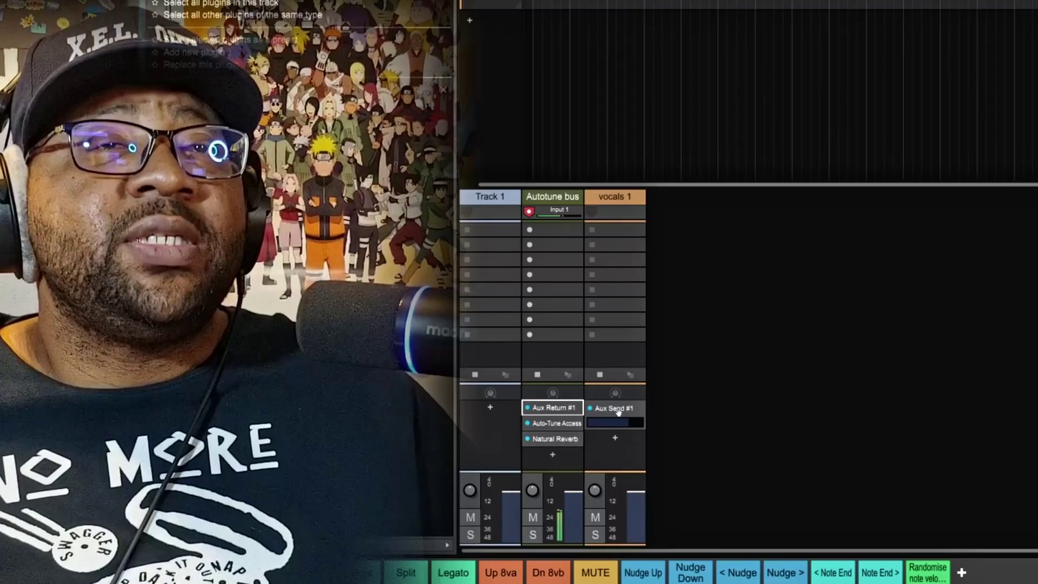
click(618, 412)
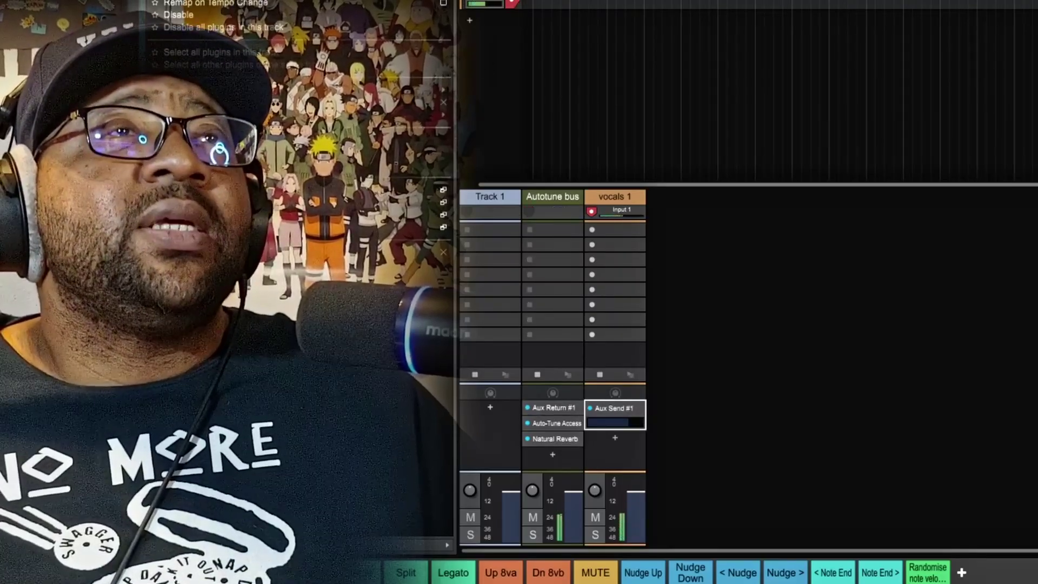
double_click(618, 409)
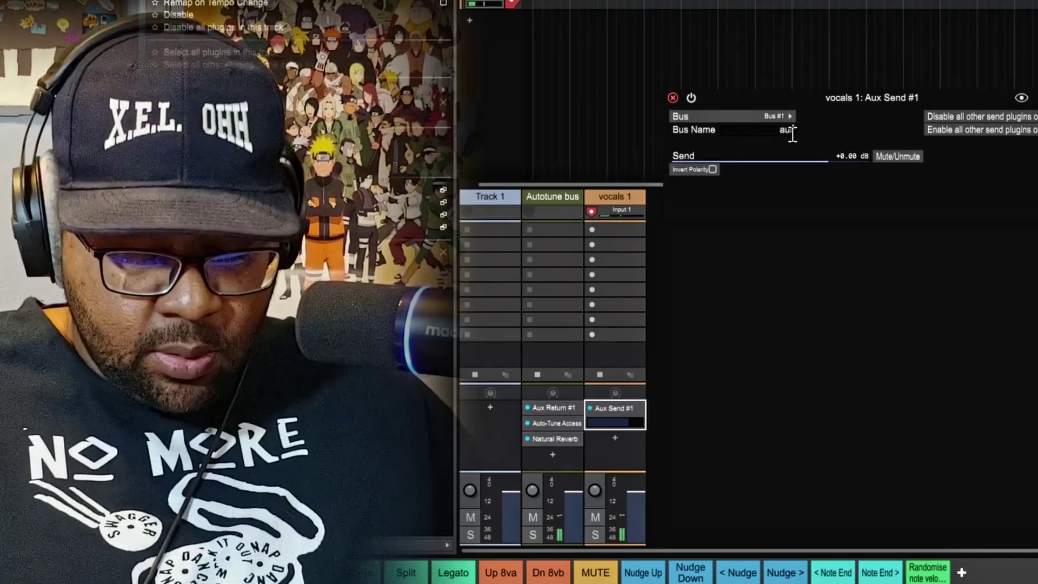
text(to 1)
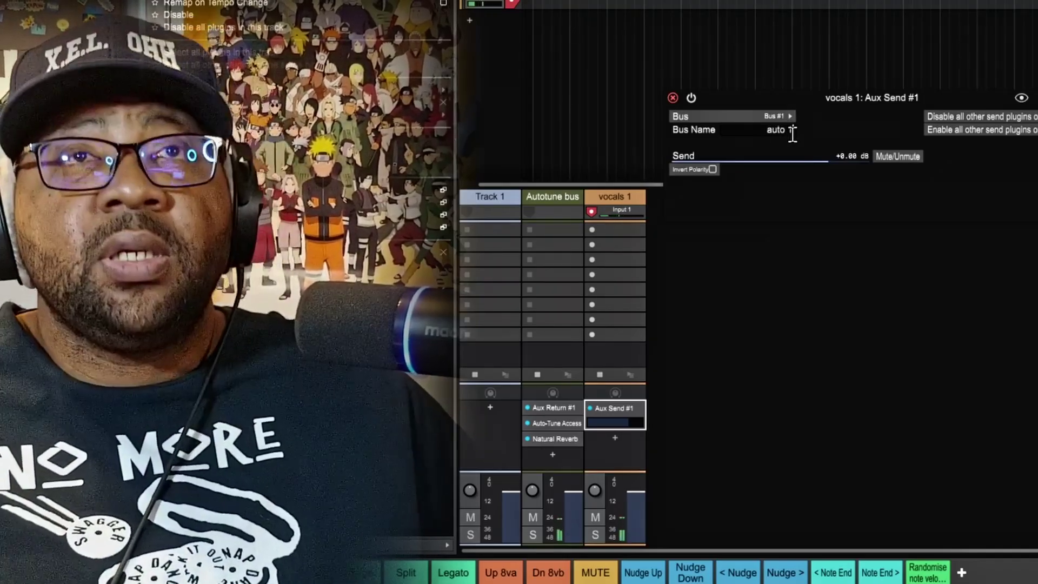
key(Return)
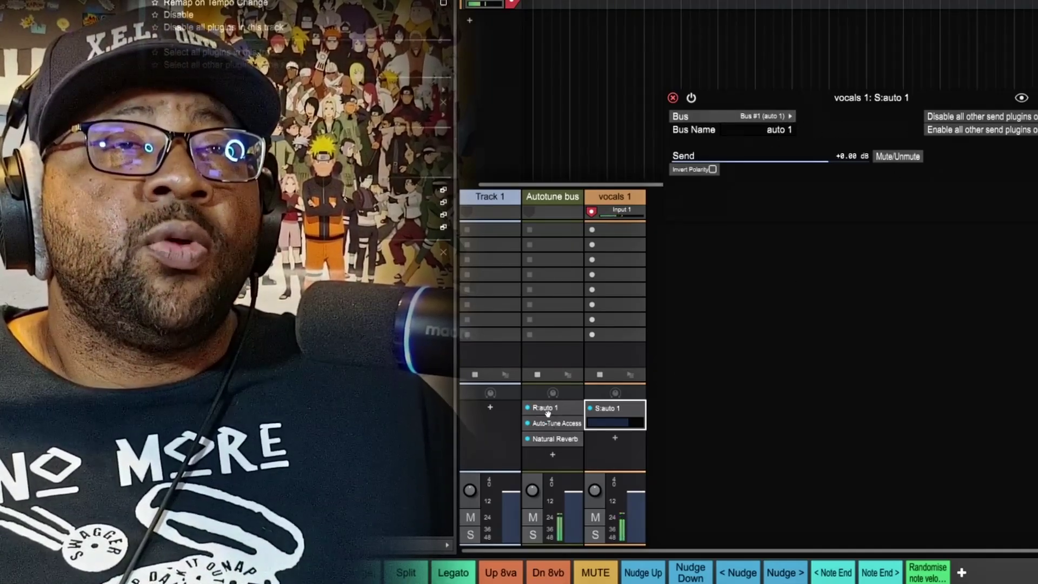
mouse_move(547, 412)
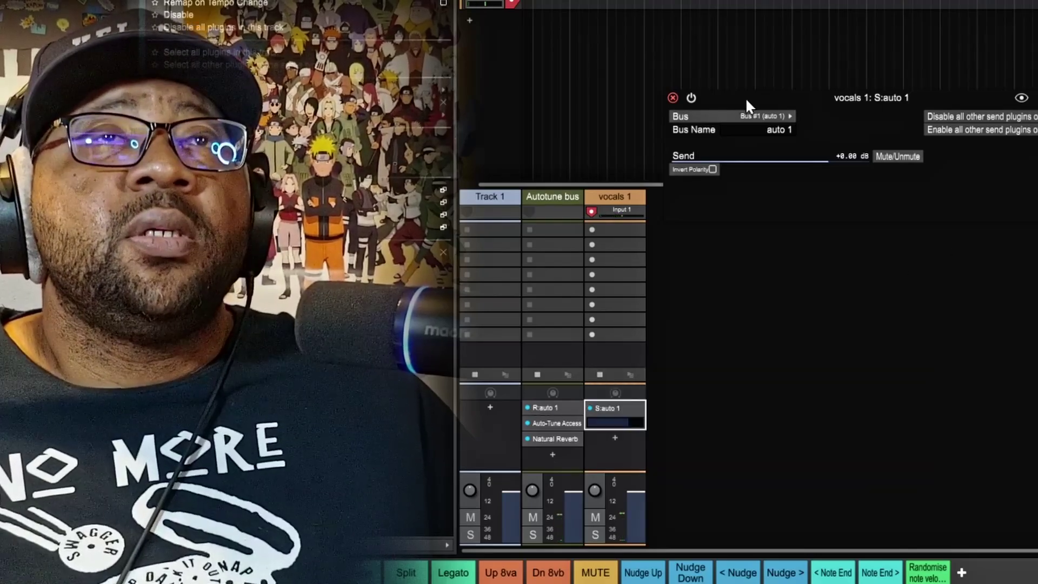
click(671, 97)
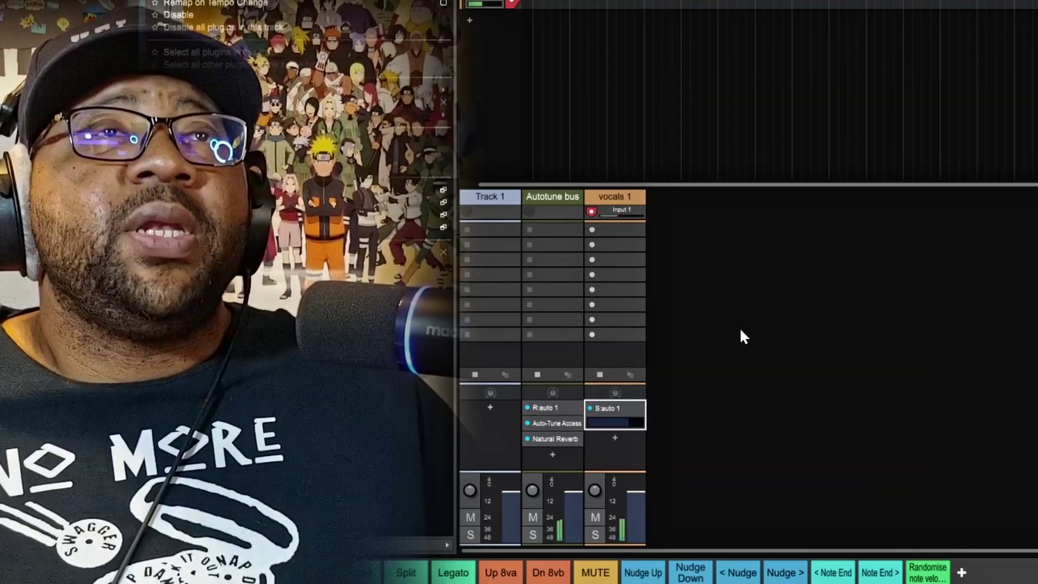